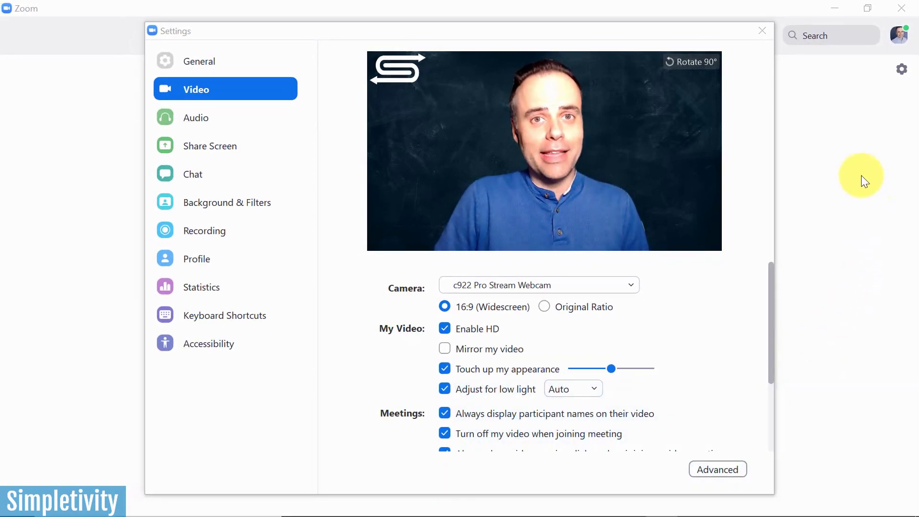
Close the settings window, check for client updates from the account options, and dismiss the update dialog.
click(760, 32)
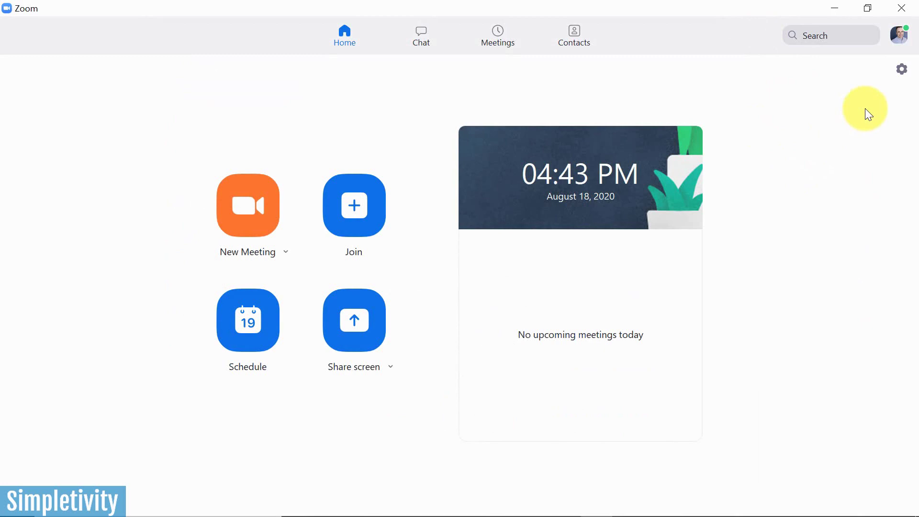
click(901, 37)
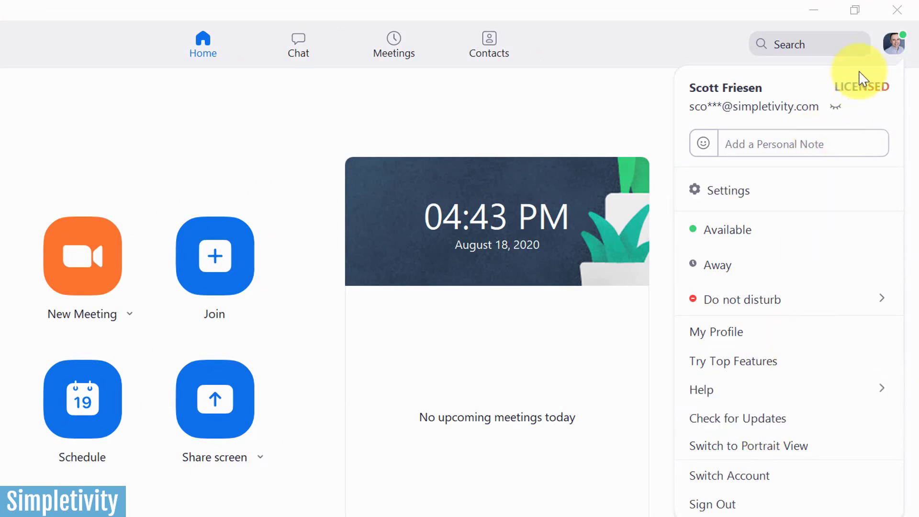
click(747, 423)
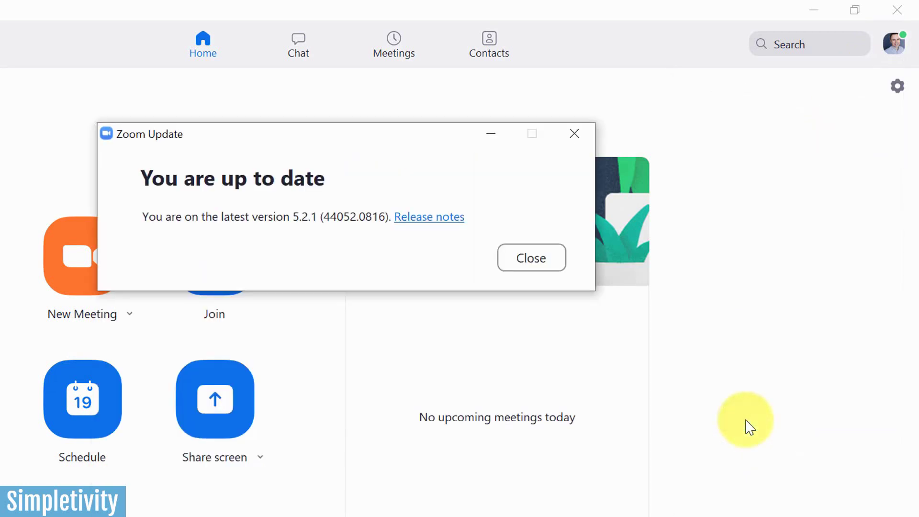
click(575, 136)
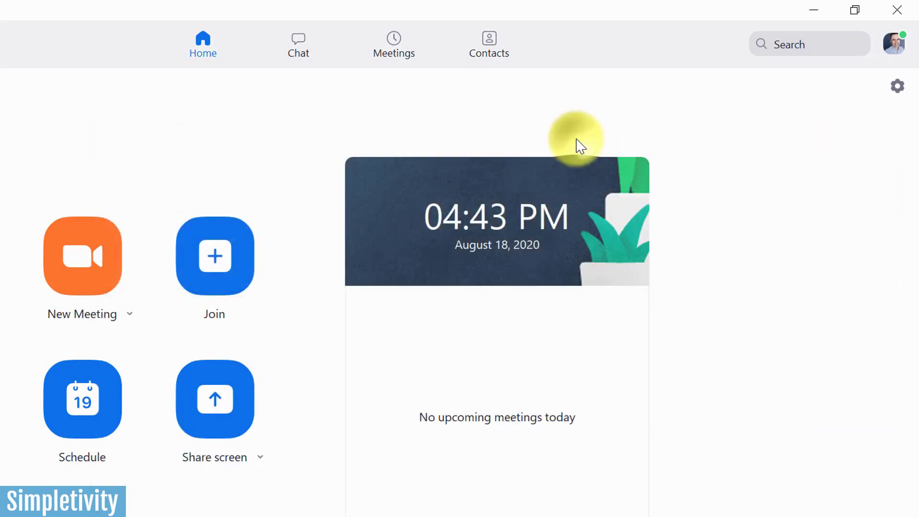
View the profile picture editor in the profile settings and leave it without saving.
click(899, 92)
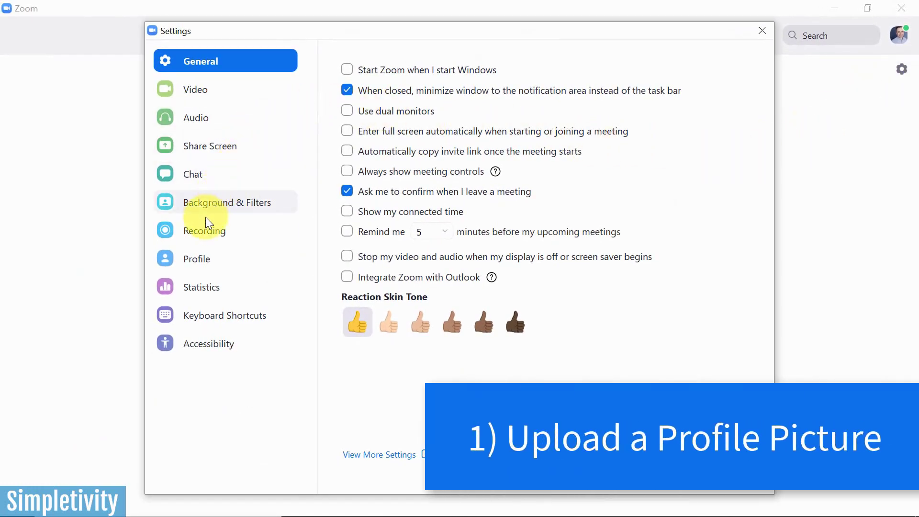
click(198, 259)
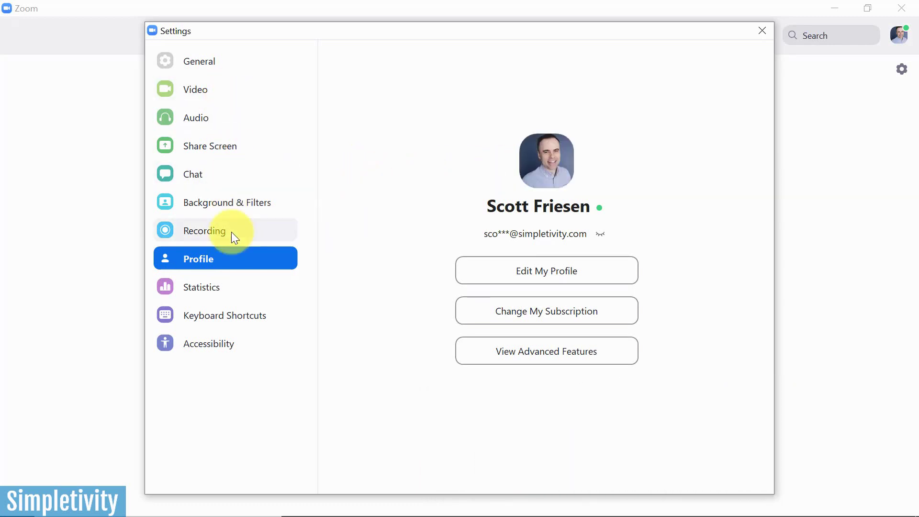
click(549, 163)
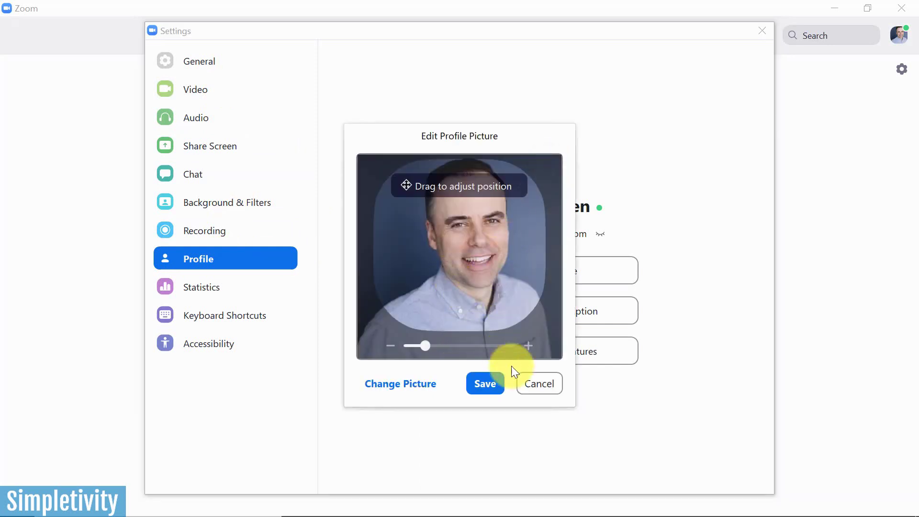
click(532, 384)
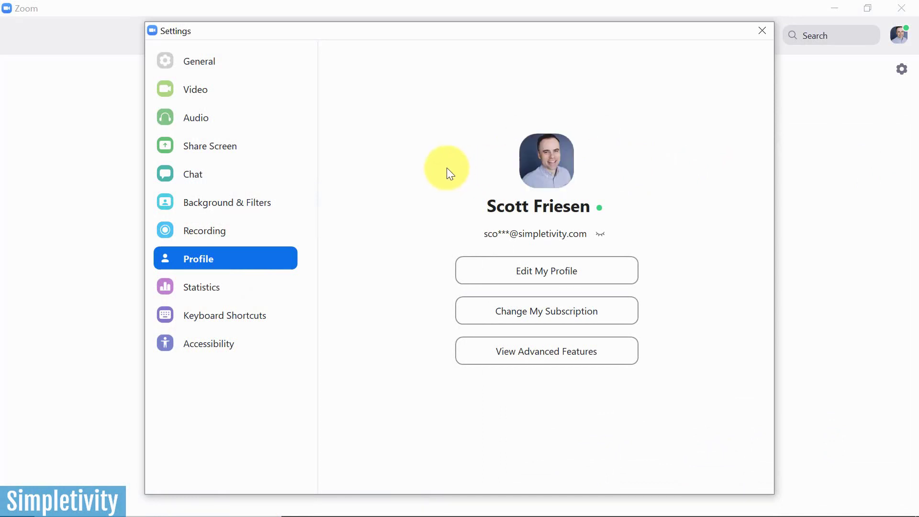
In the video settings, try Touch up my appearance off, near full strength and at minimum, ending enabled at medium strength.
click(208, 90)
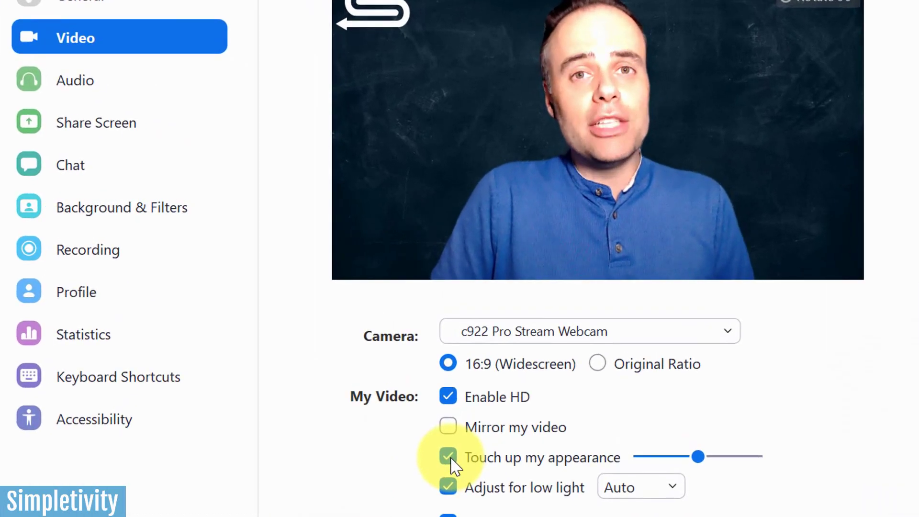
click(448, 457)
click(448, 457)
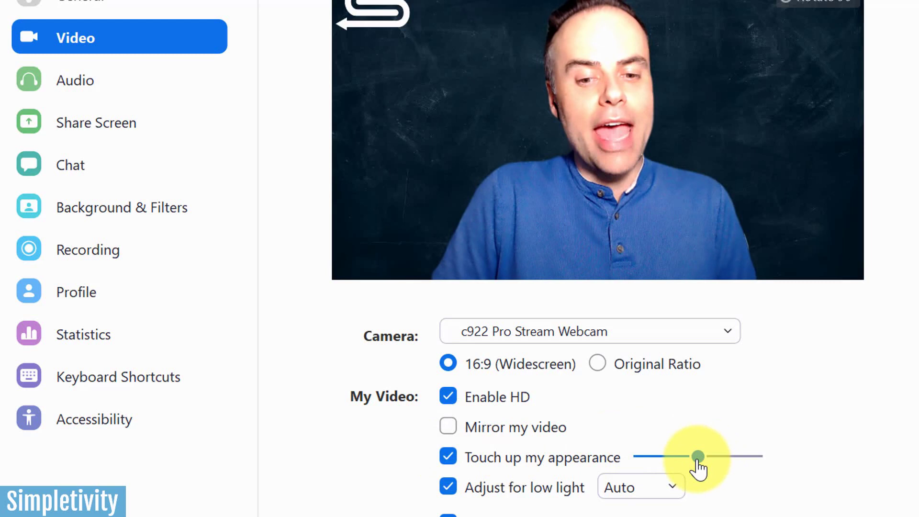
drag(697, 459, 754, 460)
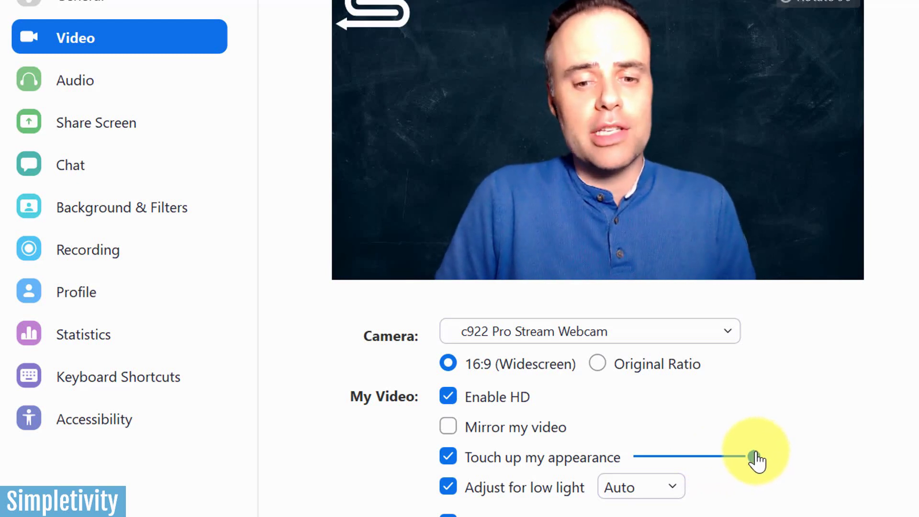
drag(753, 464, 635, 471)
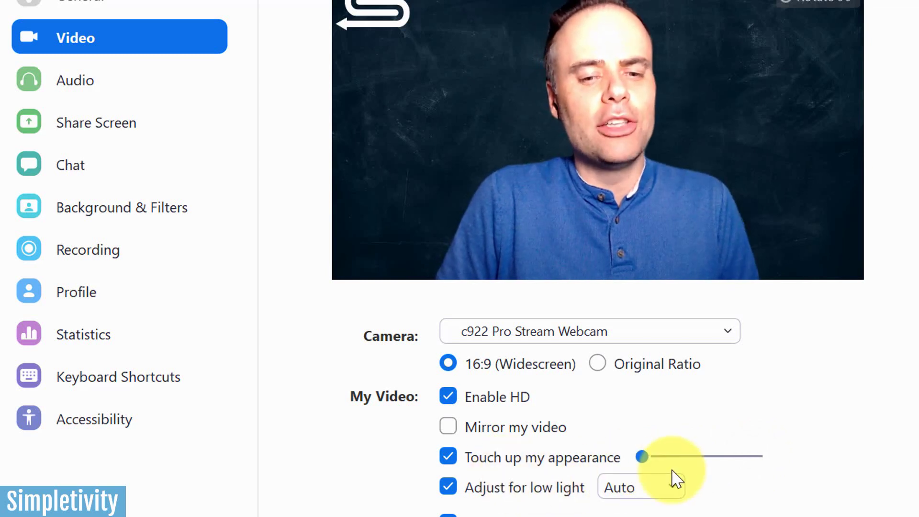
drag(645, 462, 698, 461)
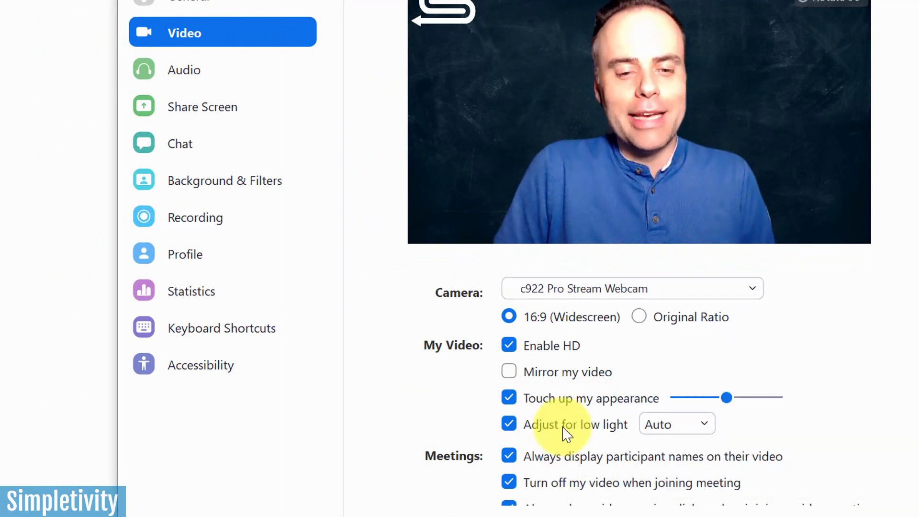
Try the Adjust for low light option off and in Manual mode at different strengths, and return it to Auto.
click(508, 424)
click(508, 424)
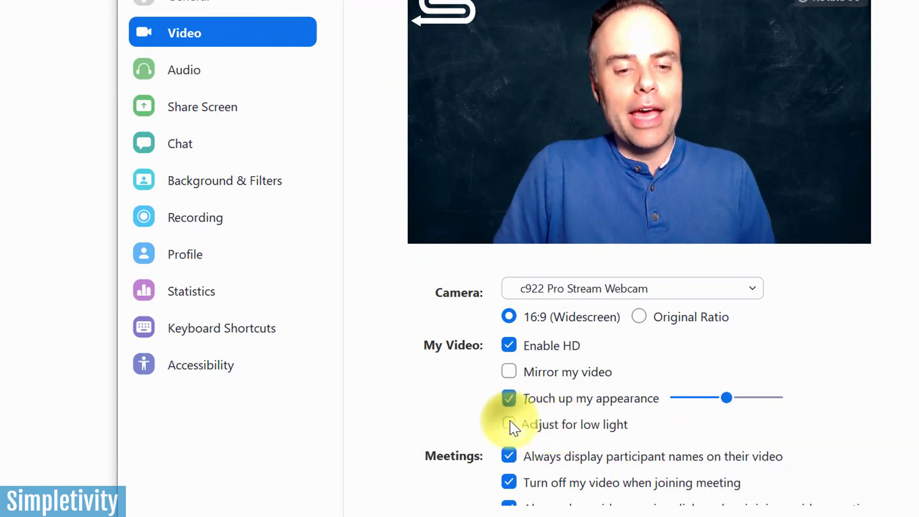
click(509, 424)
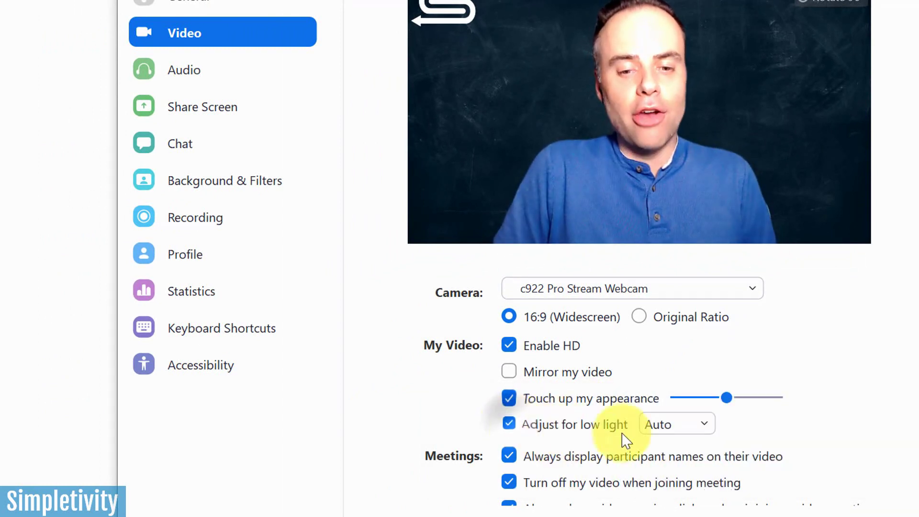
click(686, 426)
click(670, 481)
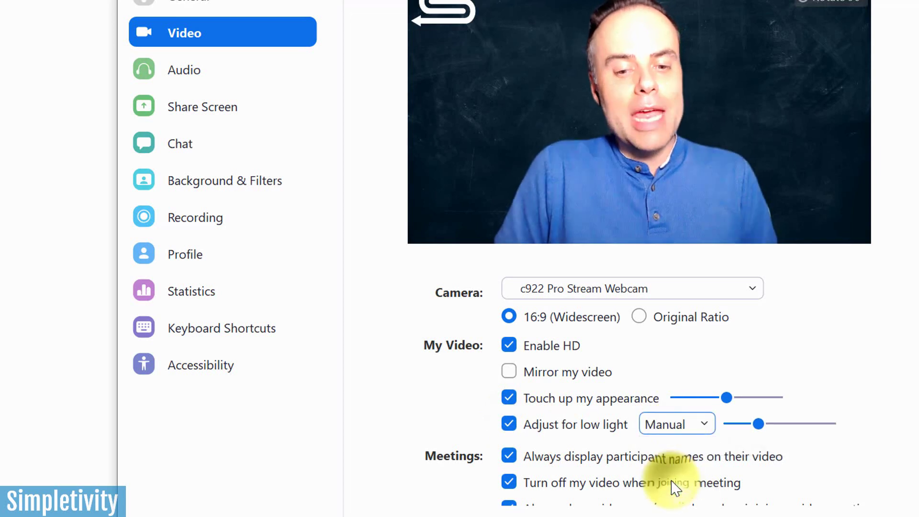
drag(758, 425, 807, 426)
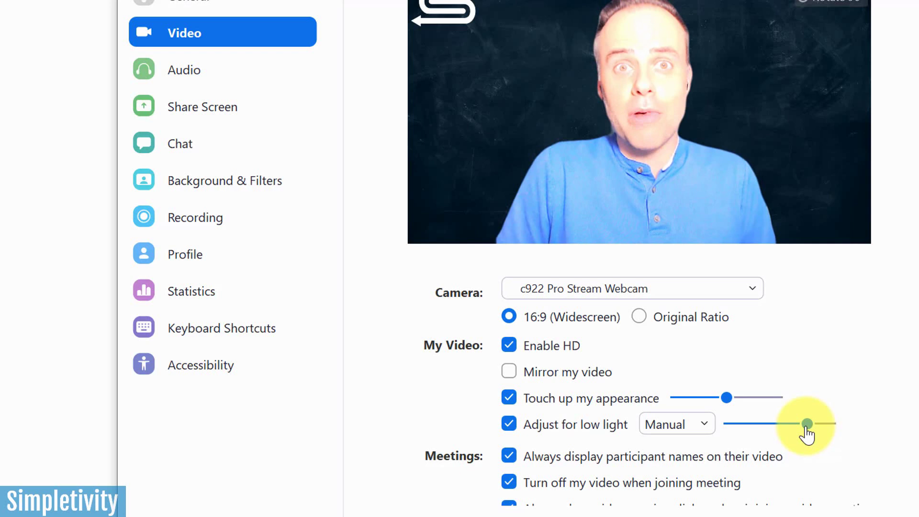
drag(807, 424, 764, 424)
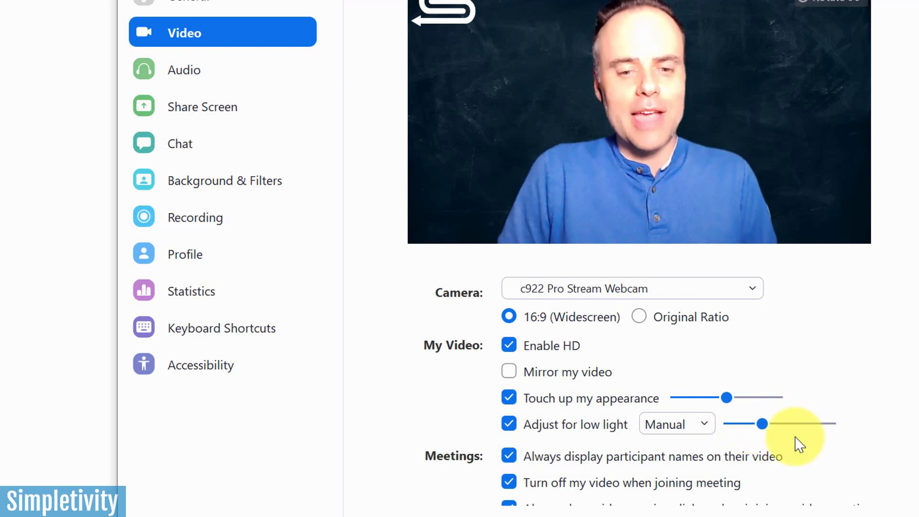
click(703, 432)
click(686, 450)
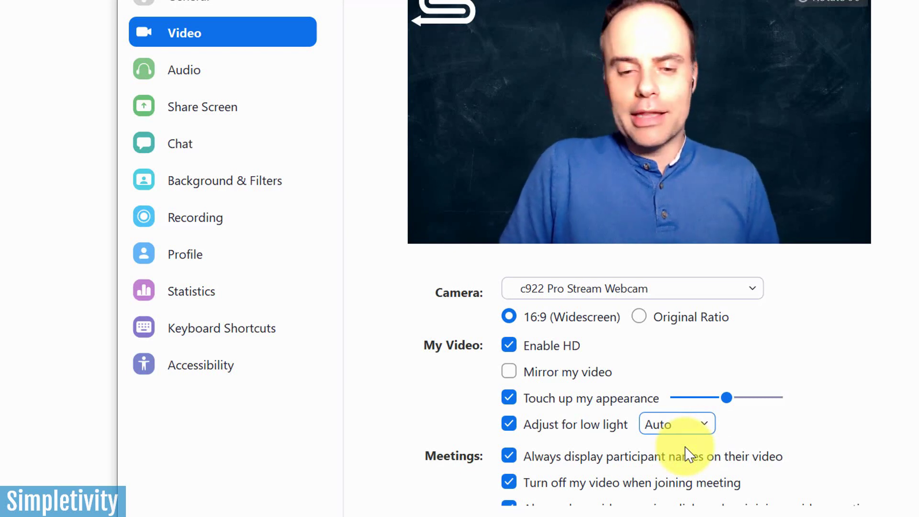
Examine the Meetings options in the video settings, including video on joining, the preview dialog and non-video participants.
scroll(600, 441, down, 1)
scroll(601, 442, down, 2)
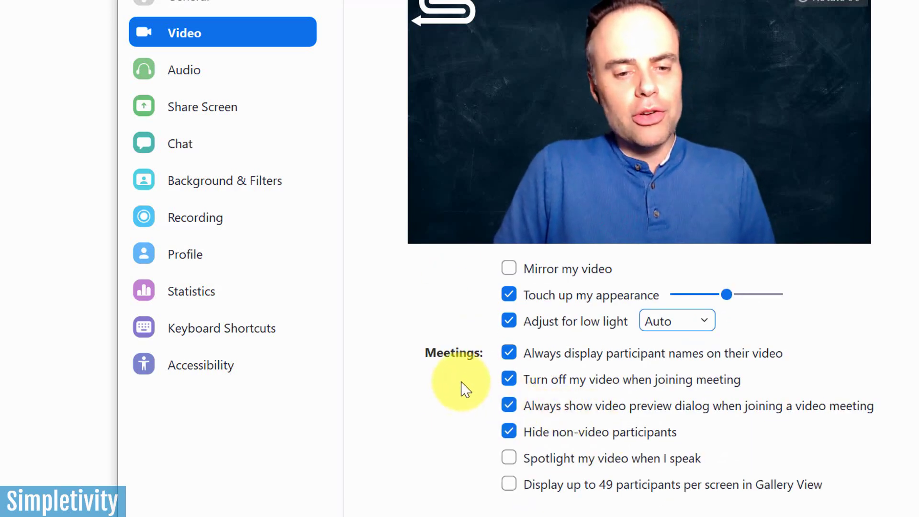
scroll(486, 424, up, 2)
scroll(549, 395, down, 3)
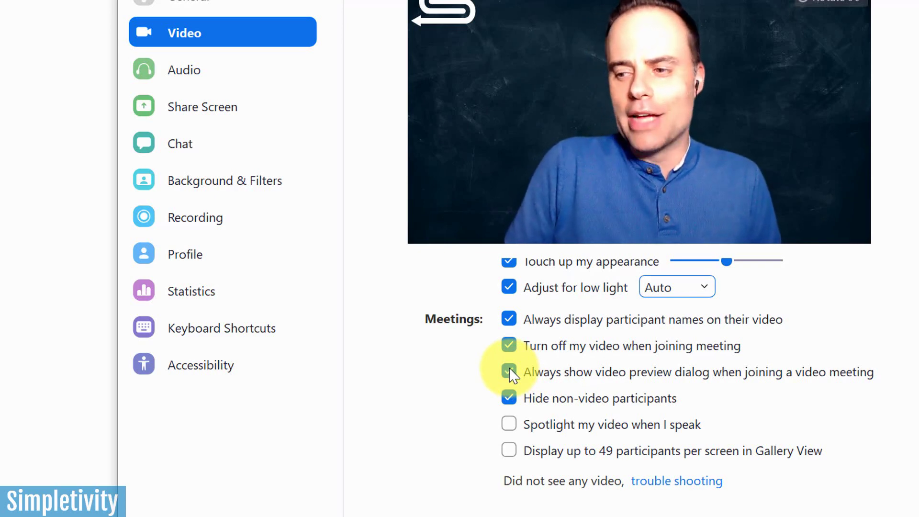
scroll(380, 391, up, 3)
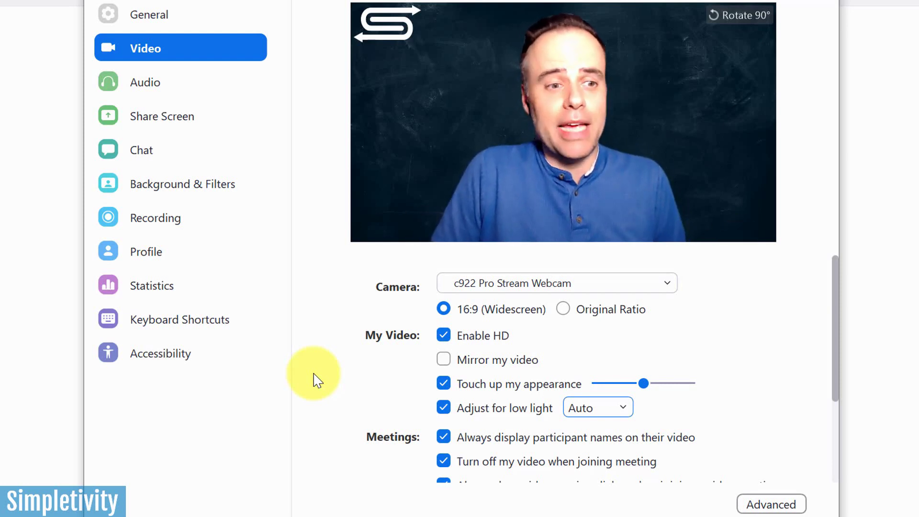
In the audio settings, review the Suppress background noise levels, keeping Auto, and the options for joining muted and temporarily unmuting.
click(164, 86)
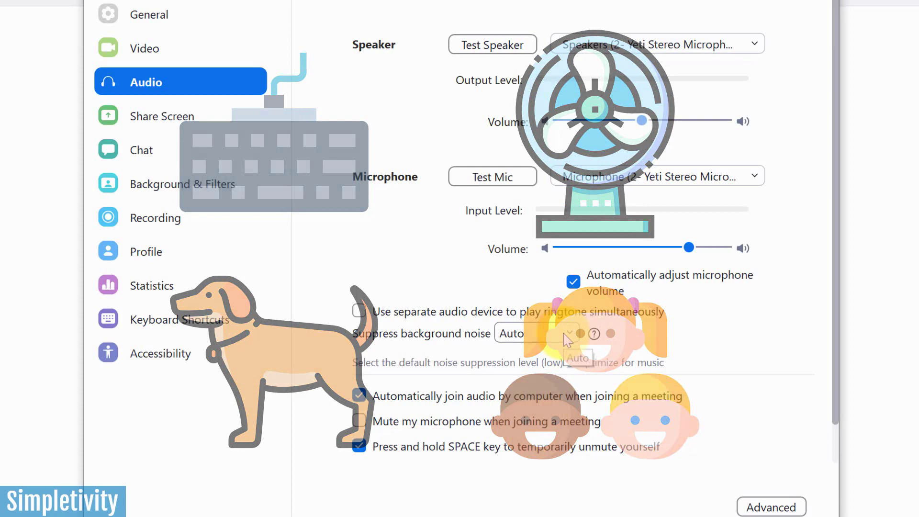
click(567, 335)
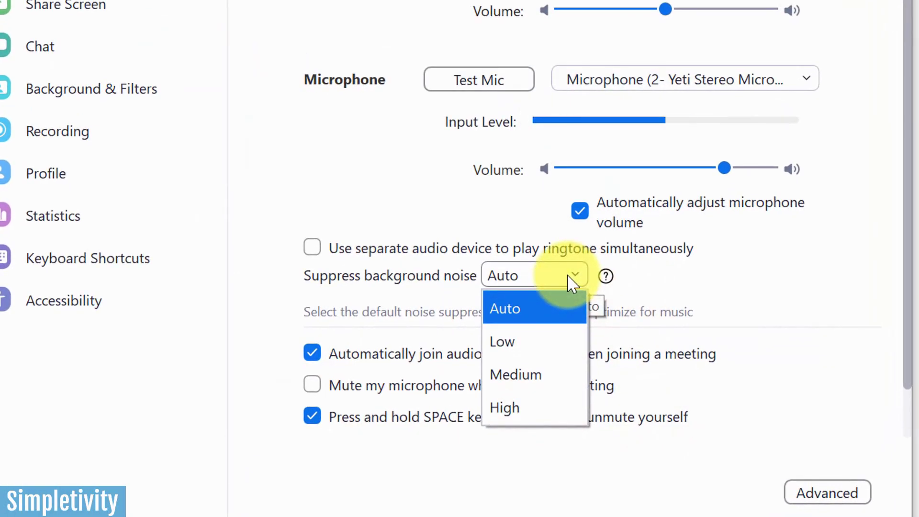
click(537, 310)
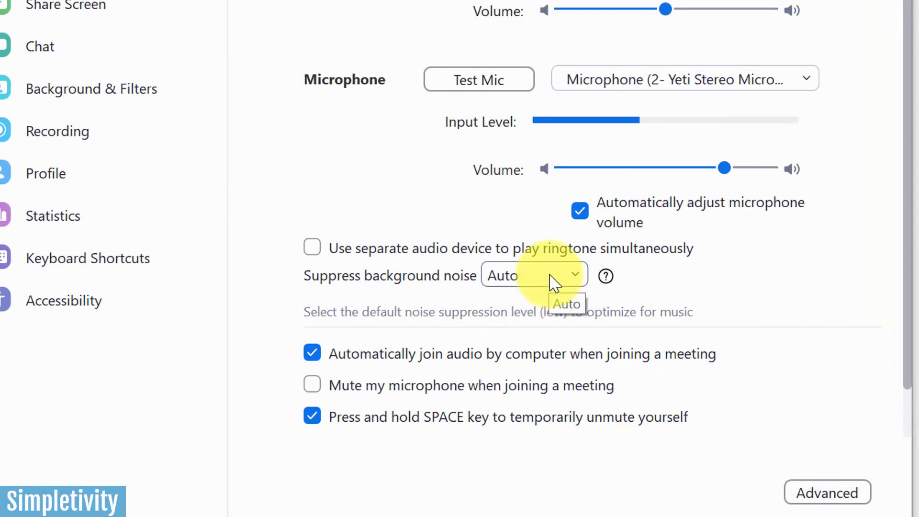
click(553, 283)
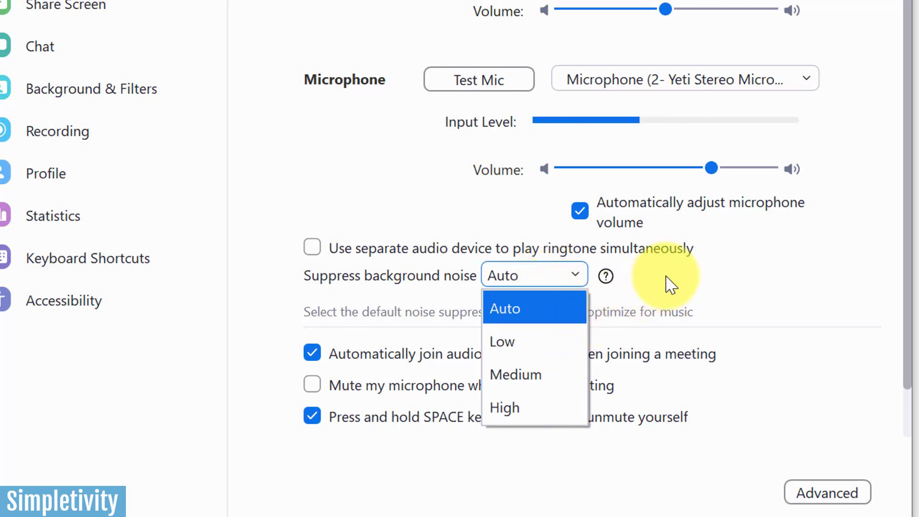
click(601, 279)
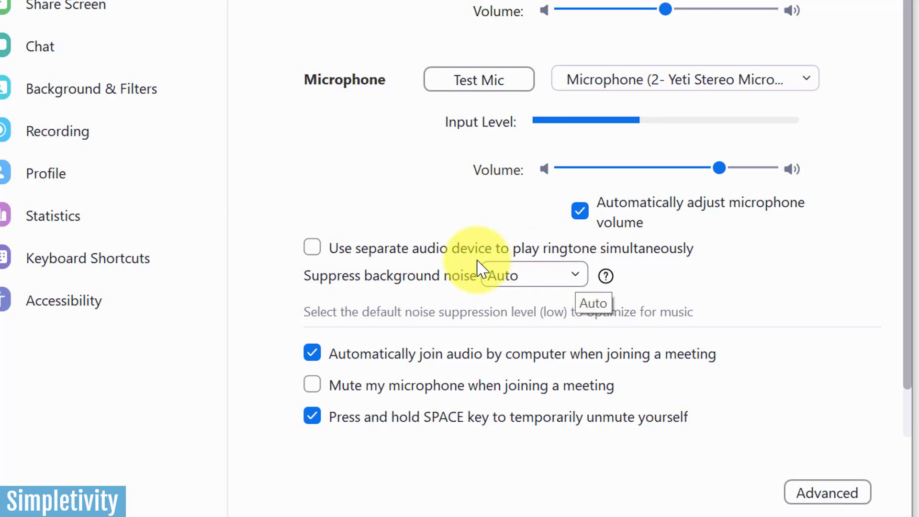
scroll(279, 297, down, 1)
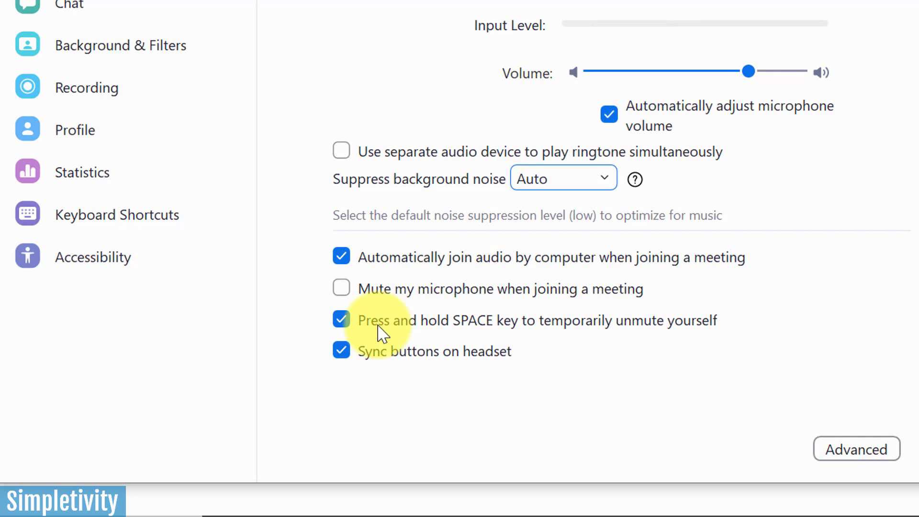
key(space)
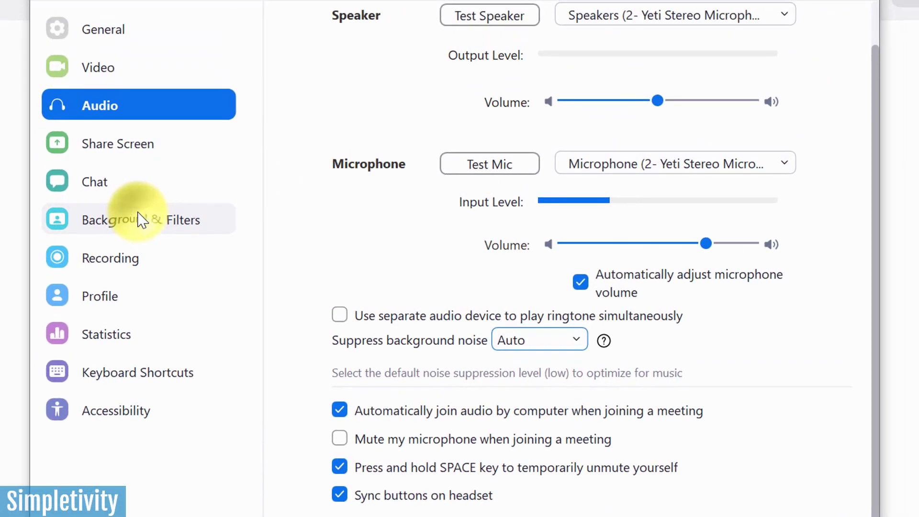
Open the background and filter settings and look through the available virtual backgrounds and video filters.
click(138, 215)
click(405, 346)
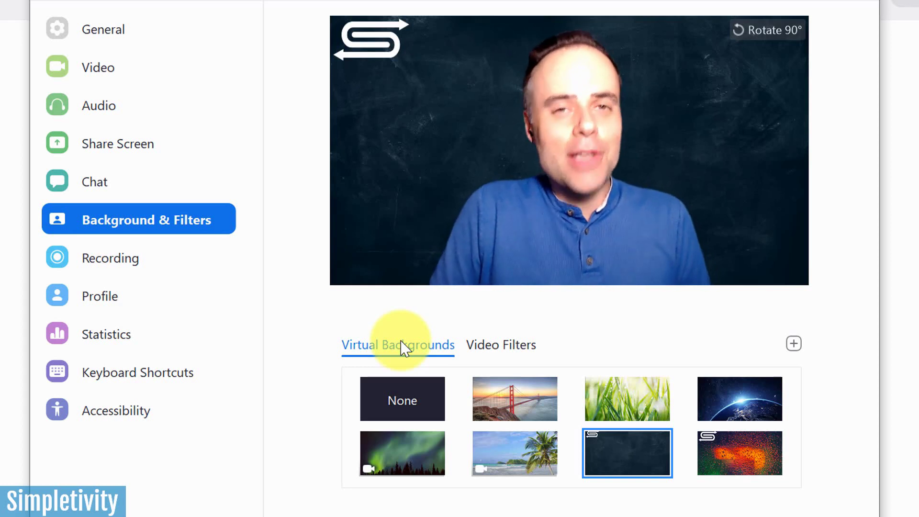
click(514, 346)
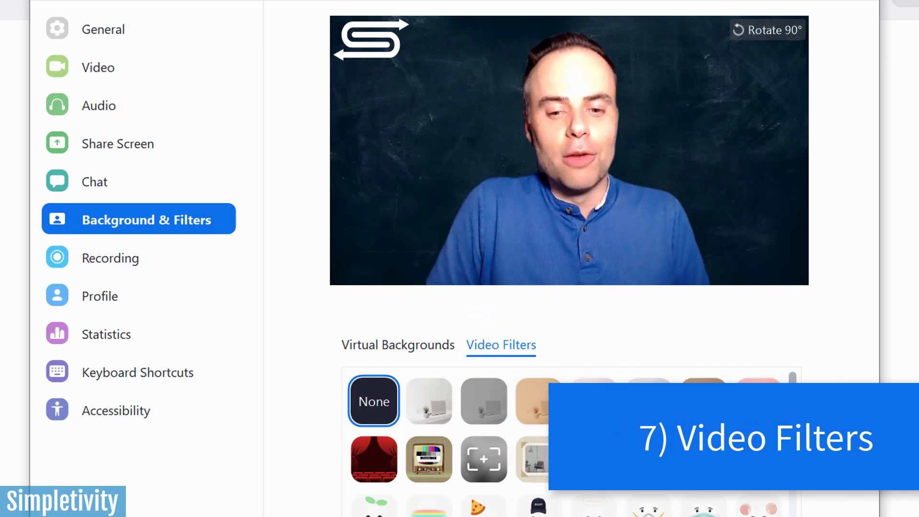
Try the Mosaic Eyewear and Face Mask video filters, and set the filter back to None.
click(758, 455)
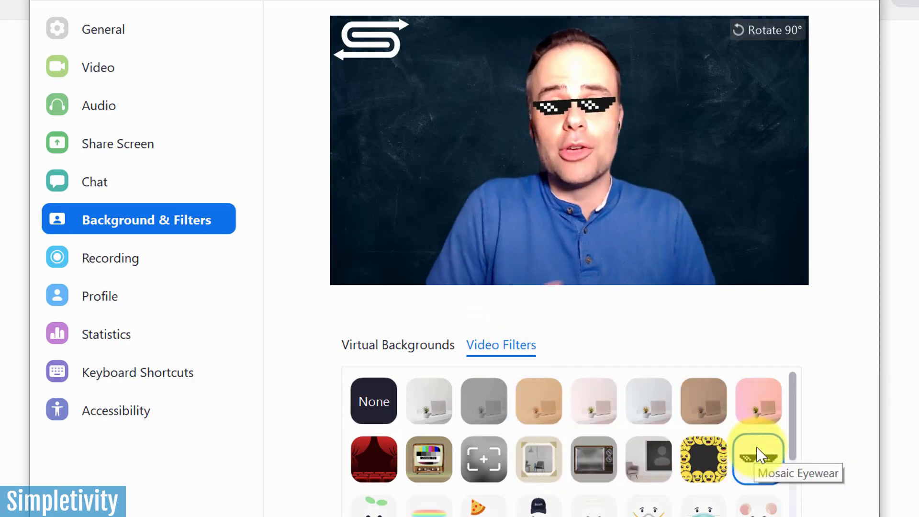
scroll(744, 467, down, 1)
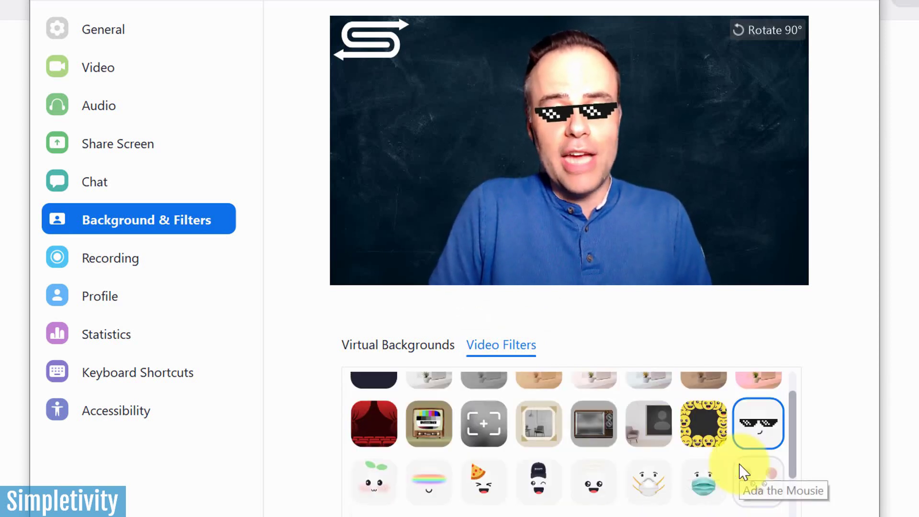
click(707, 488)
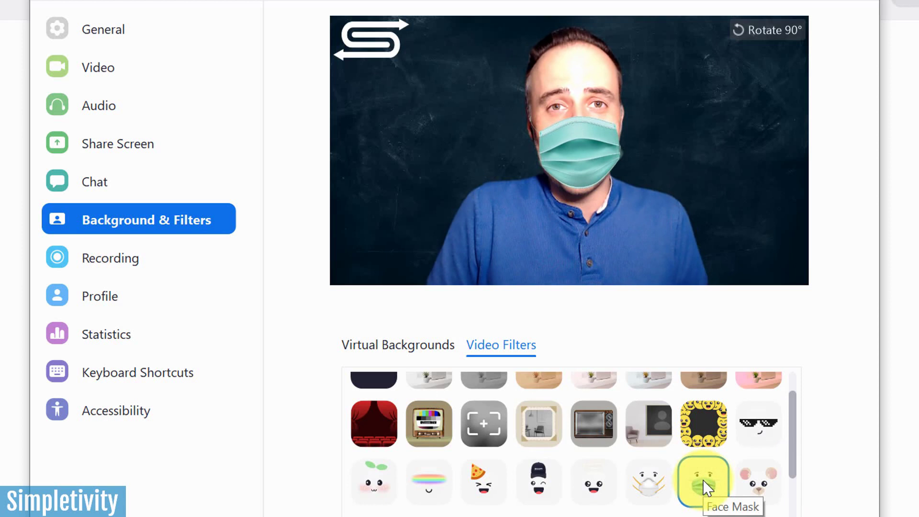
scroll(651, 481, up, 1)
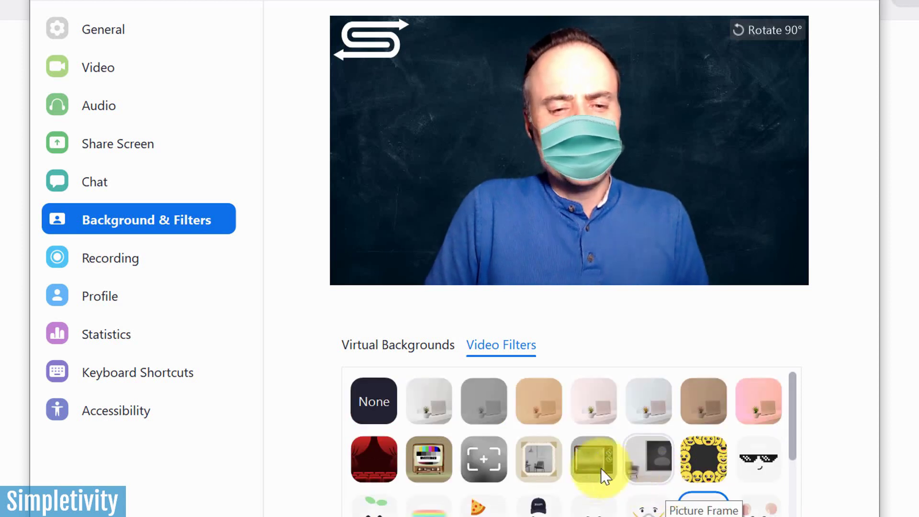
click(372, 397)
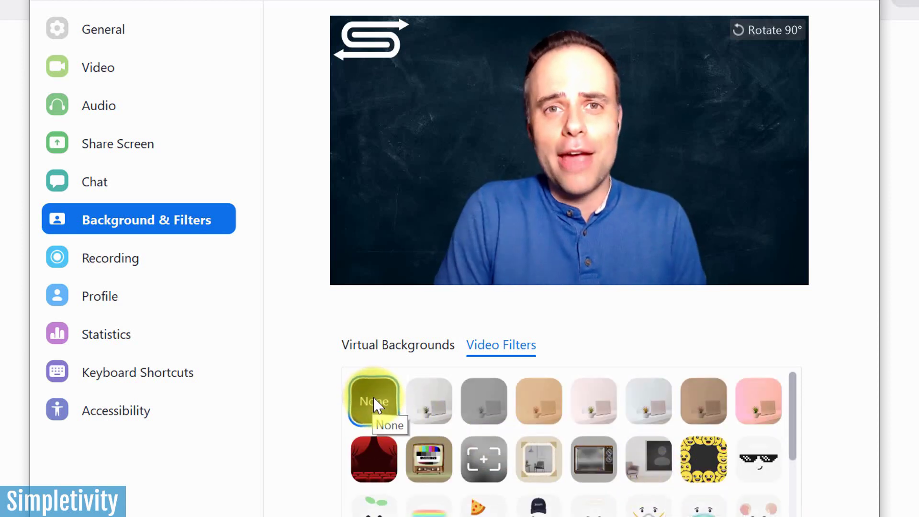